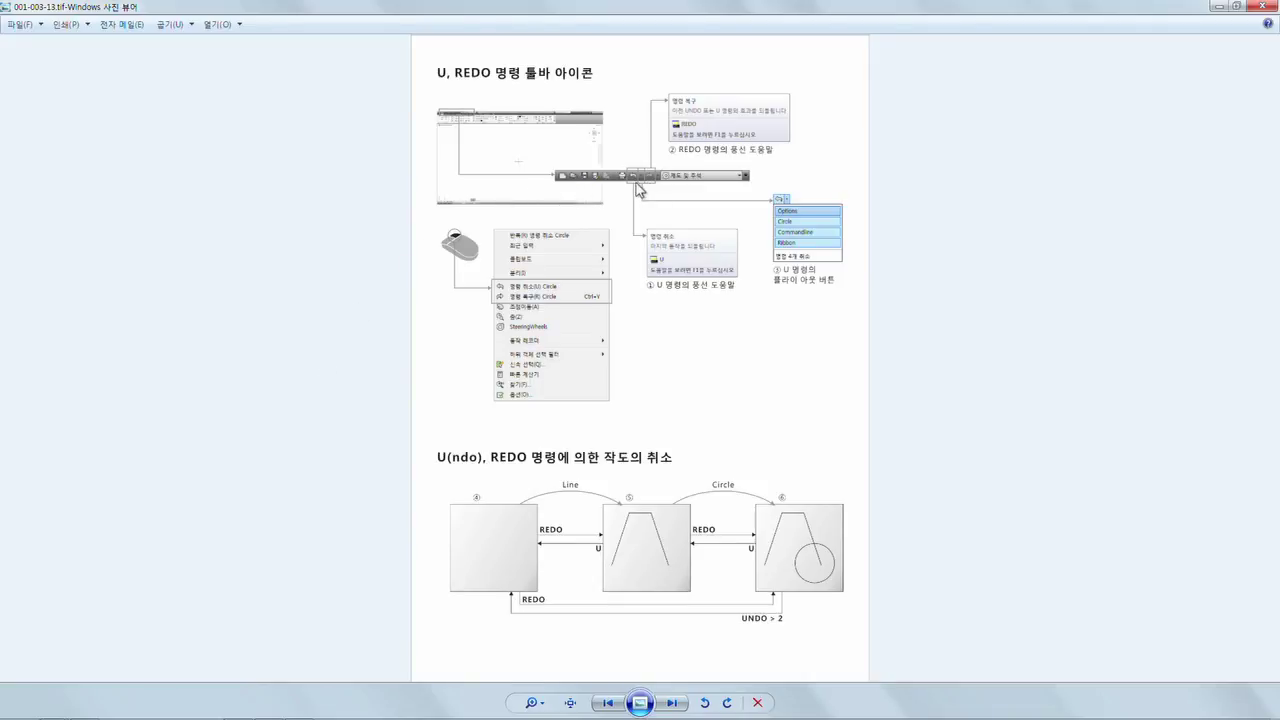
Zoom into and pan around the textbook diagram of the U and REDO toolbar icons.
scroll(628, 176, up, 3)
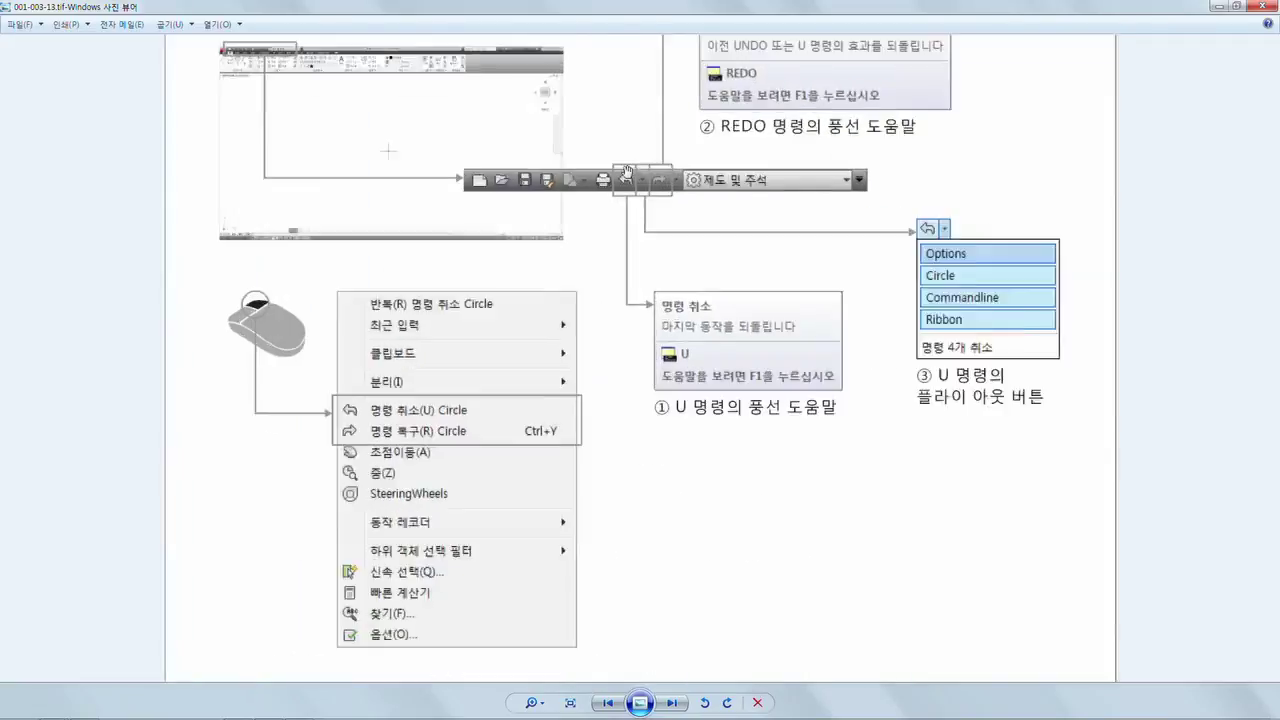
scroll(626, 172, up, 2)
scroll(616, 182, down, 1)
scroll(616, 182, down, 1)
scroll(616, 182, down, 1)
scroll(616, 182, down, 1)
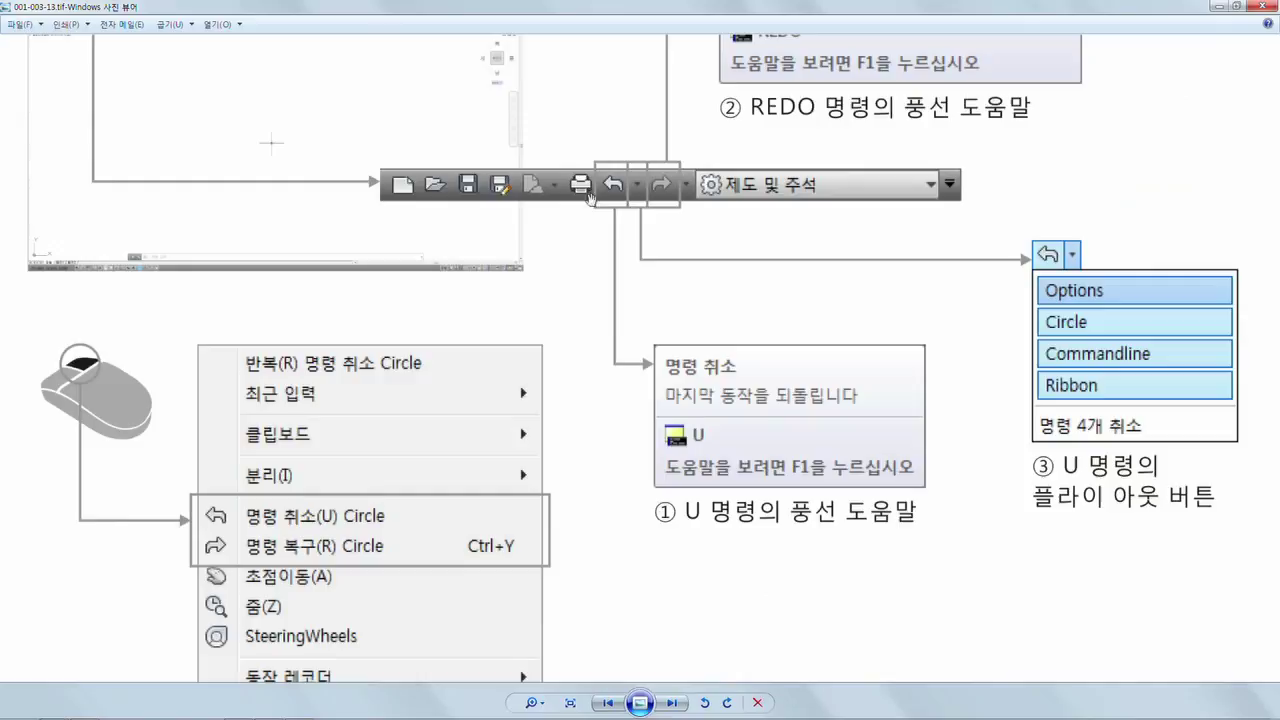
drag(590, 197, 576, 373)
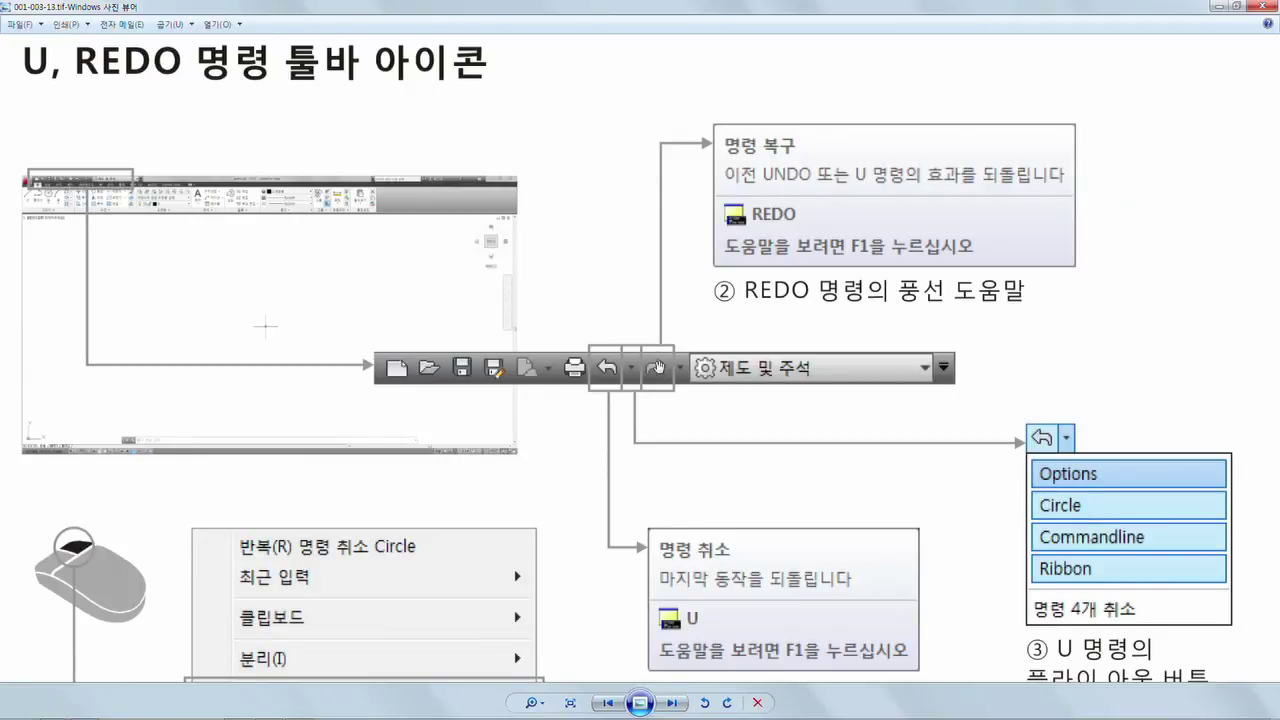
drag(657, 368, 660, 193)
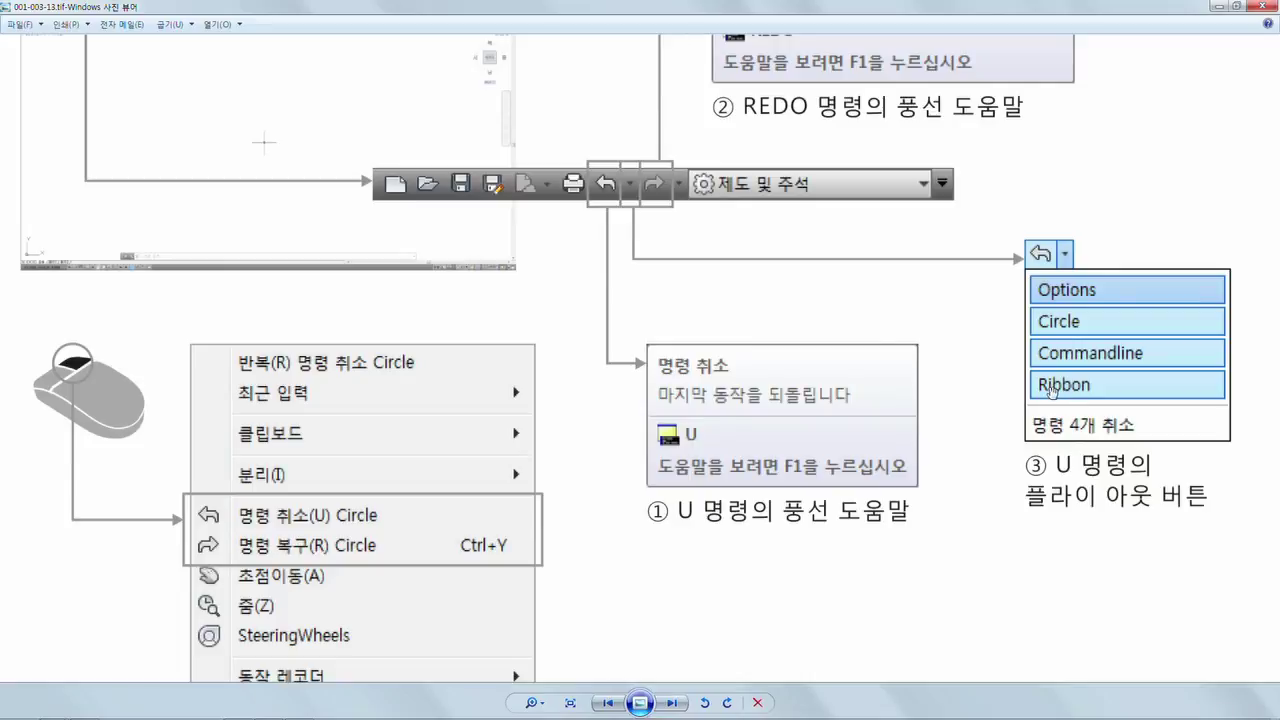
Switch to Drawing3.dwg in AutoCAD, turn the grid off, and Zoom All.
key(alt+Tab)
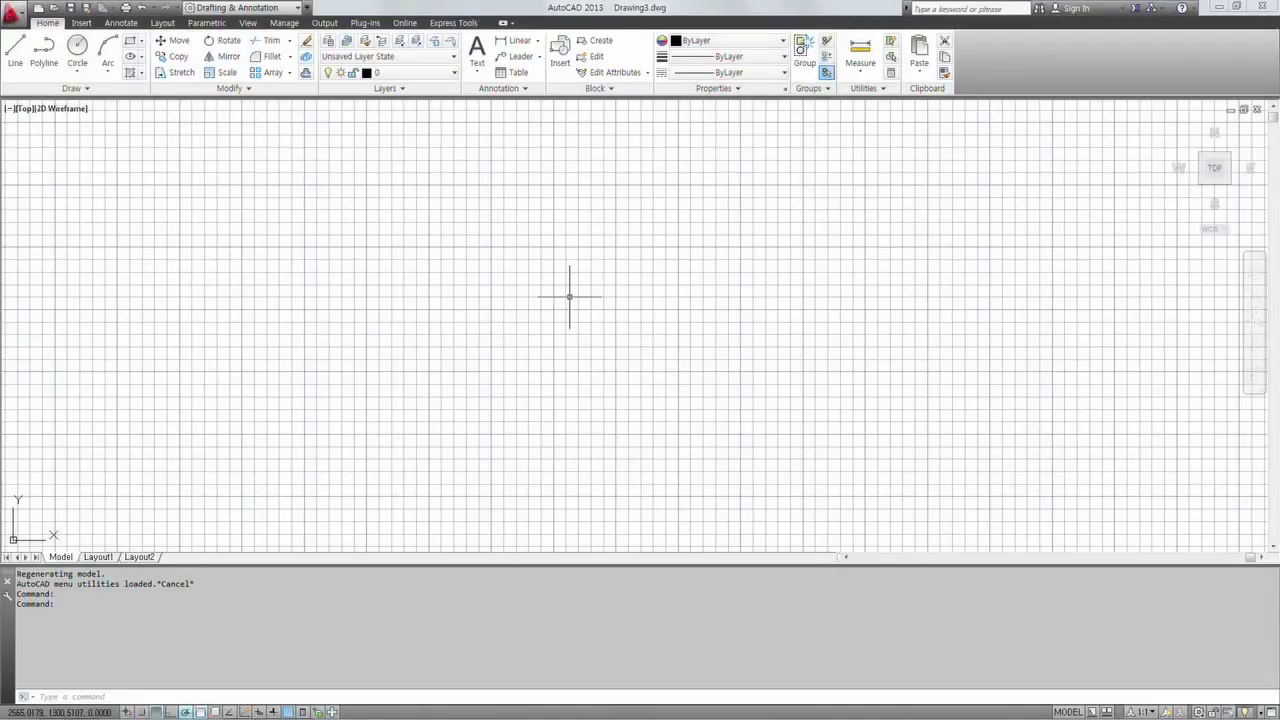
key(F7)
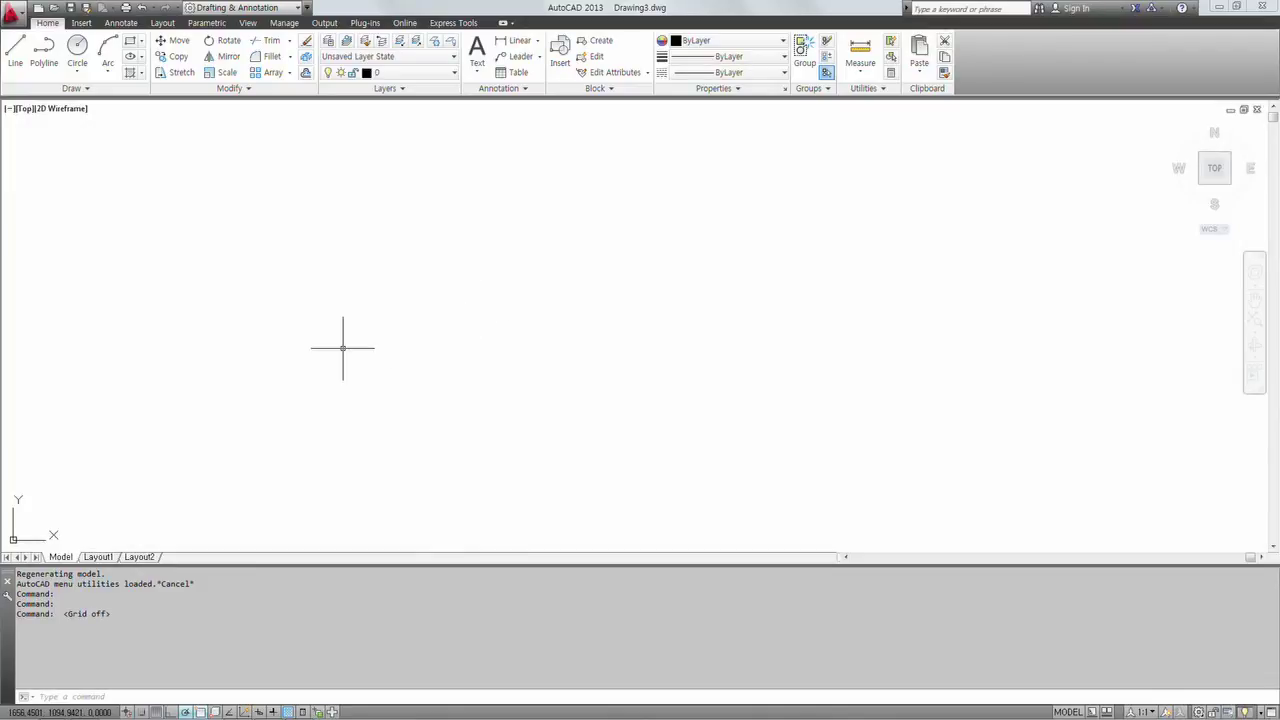
text(z)
key(Return)
text(a)
key(Return)
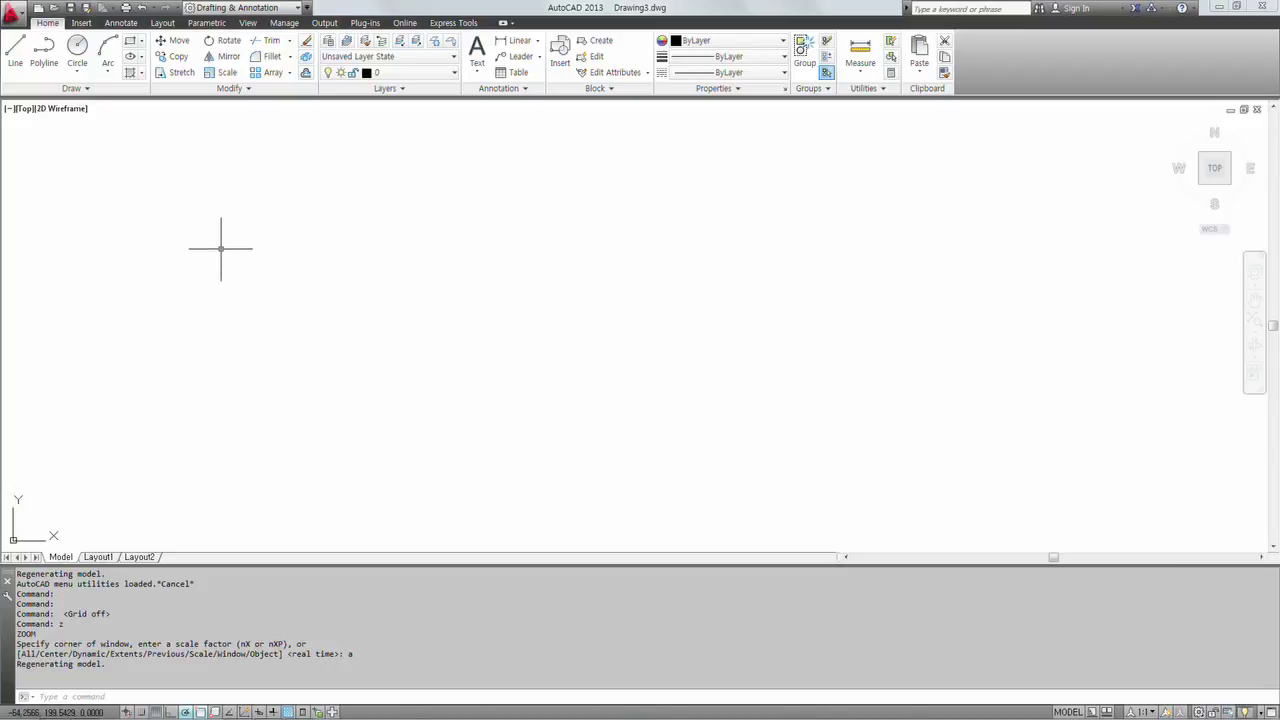
Draw three connected lines forming an open trapezoid outline.
text(l)
key(Return)
click(237, 403)
click(317, 241)
click(443, 241)
click(507, 428)
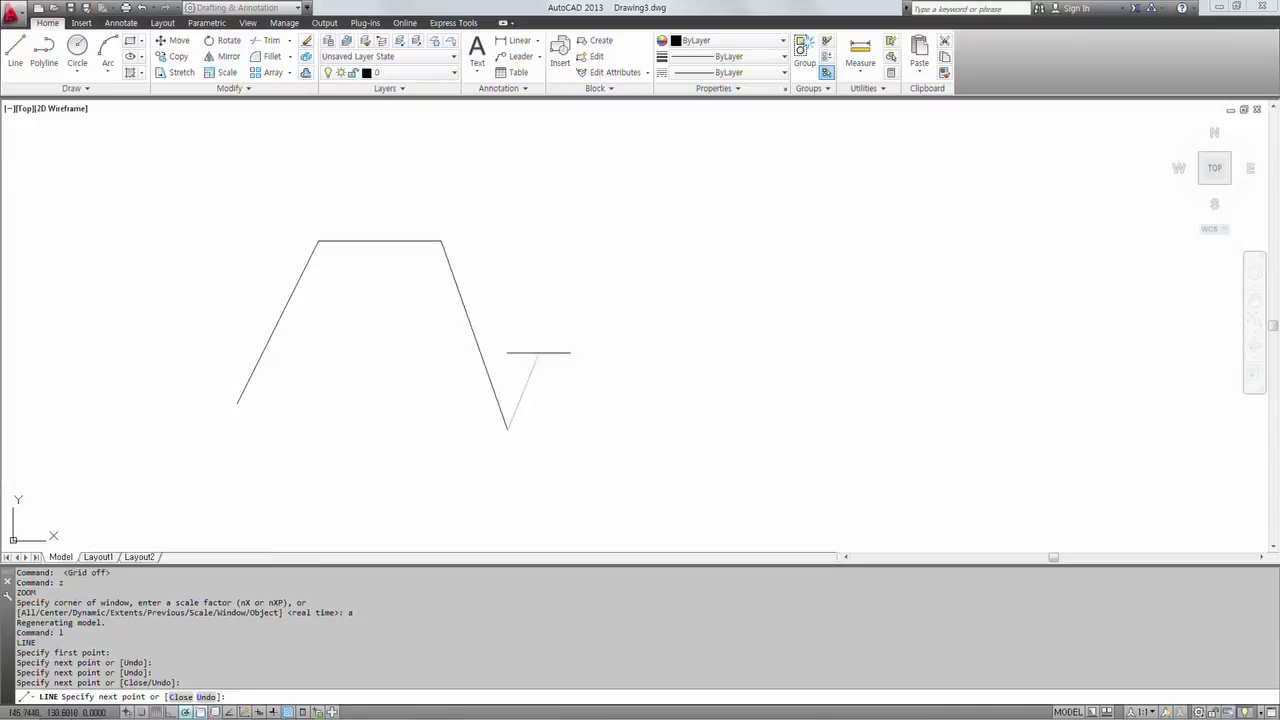
key(Return)
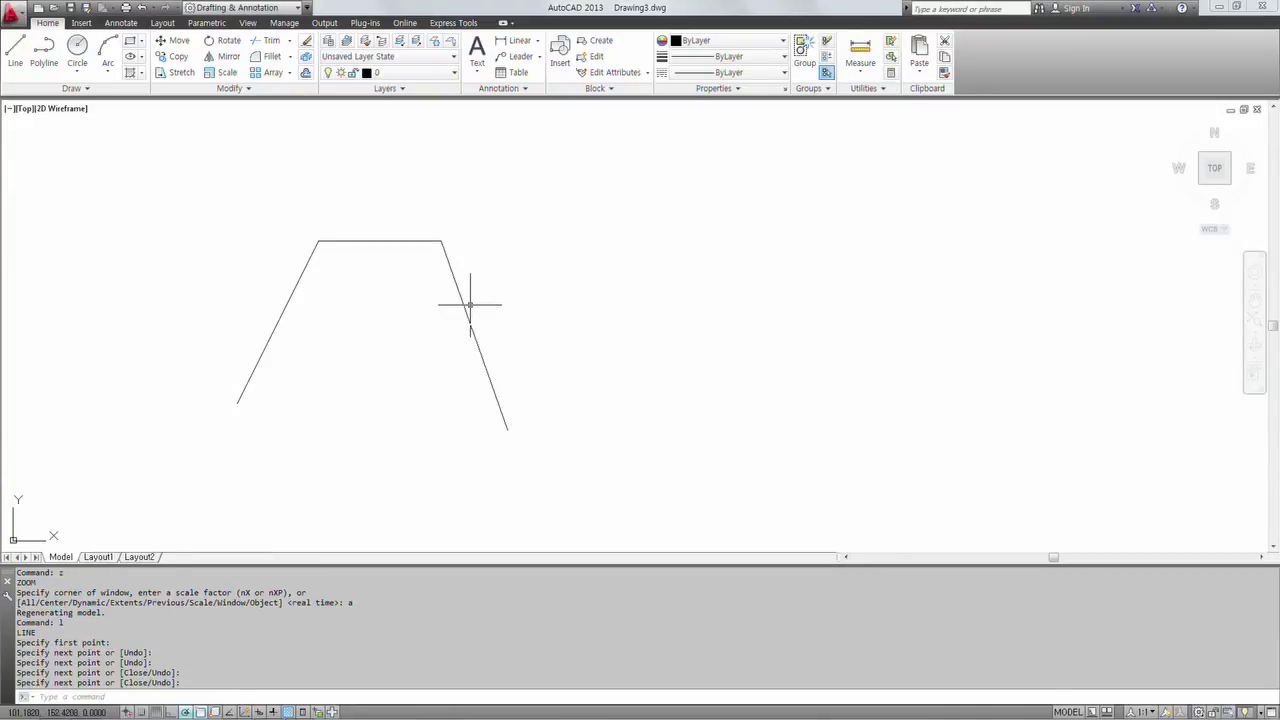
mouse_move(469, 305)
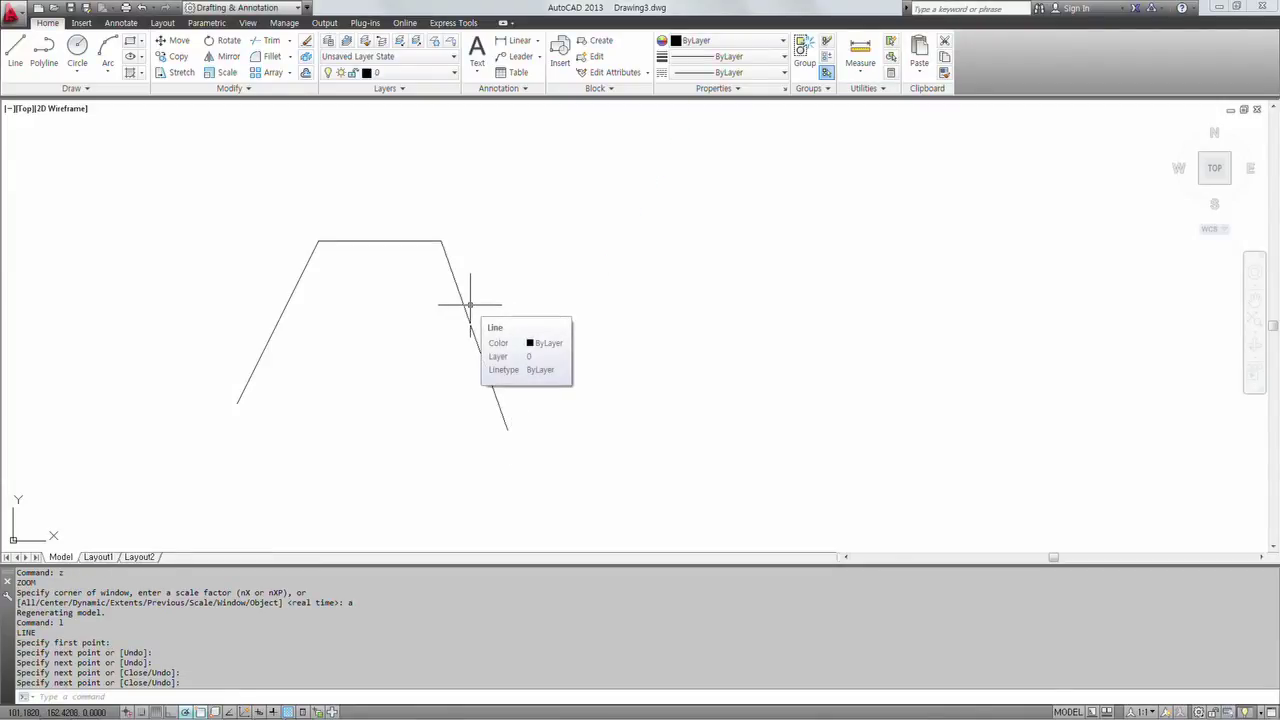
Draw a circle overlapping the trapezoid's lower-right end and crossing its right side.
text(c)
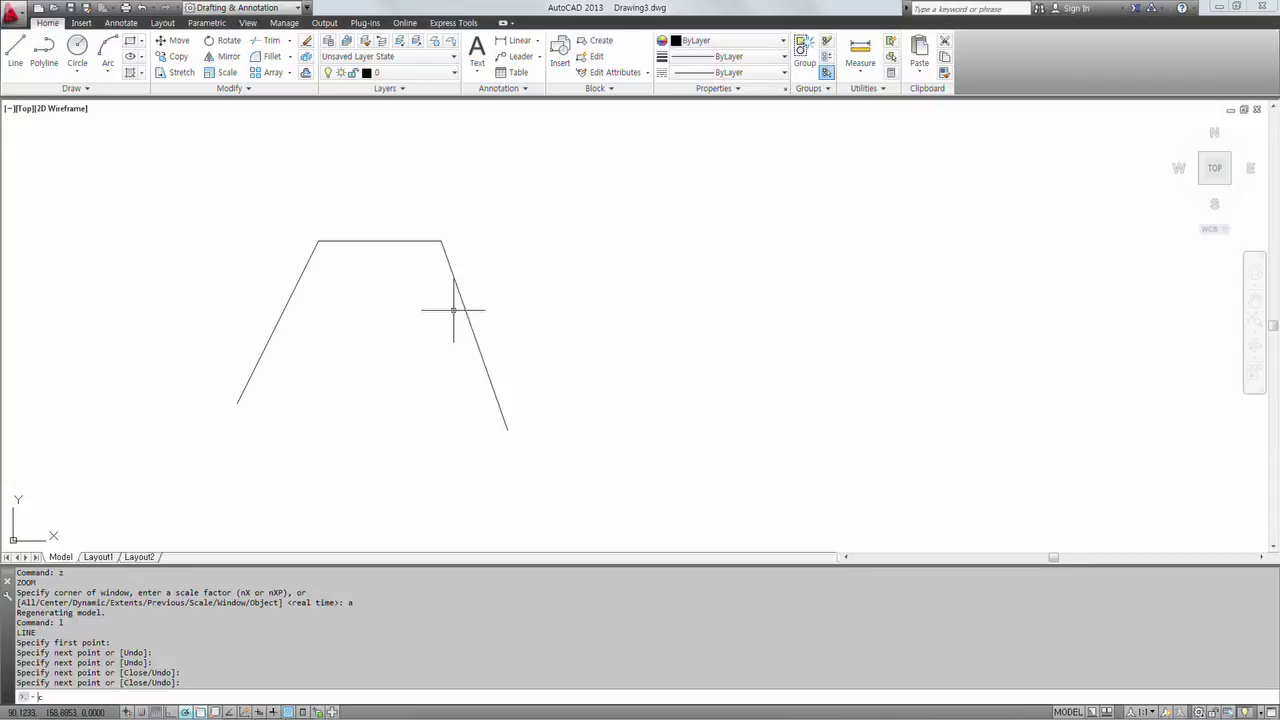
key(Return)
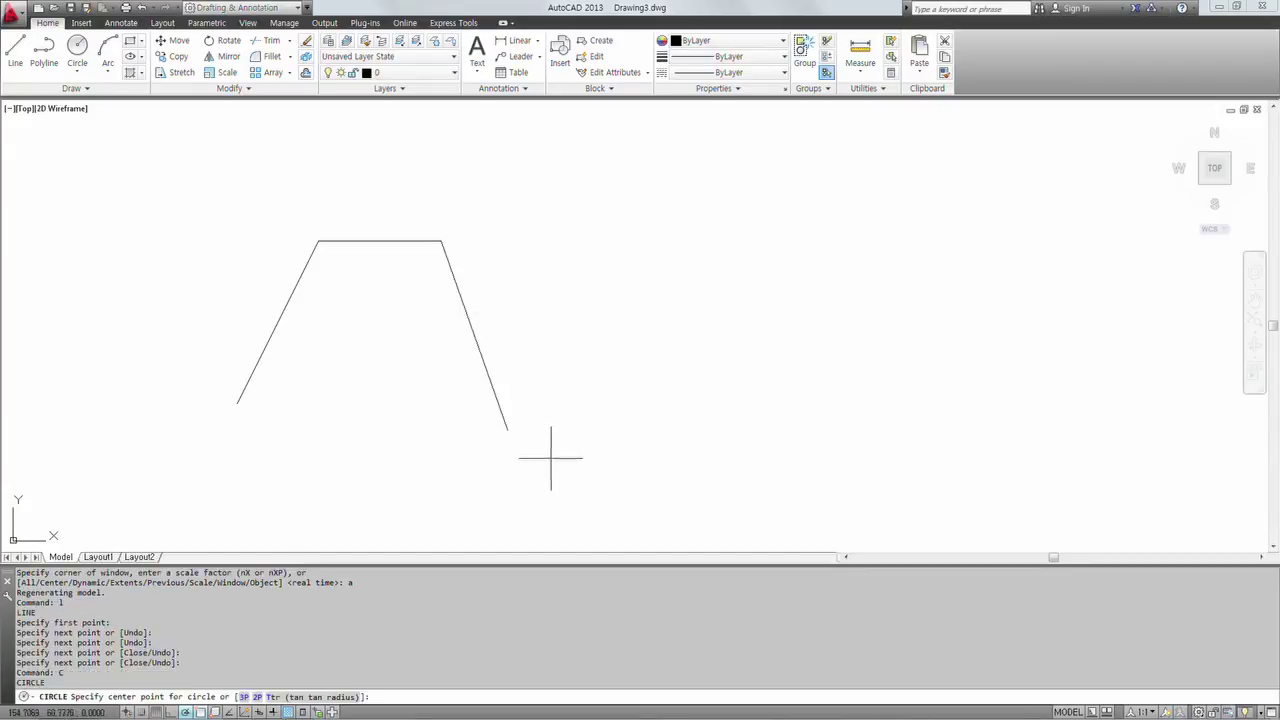
click(547, 450)
click(478, 410)
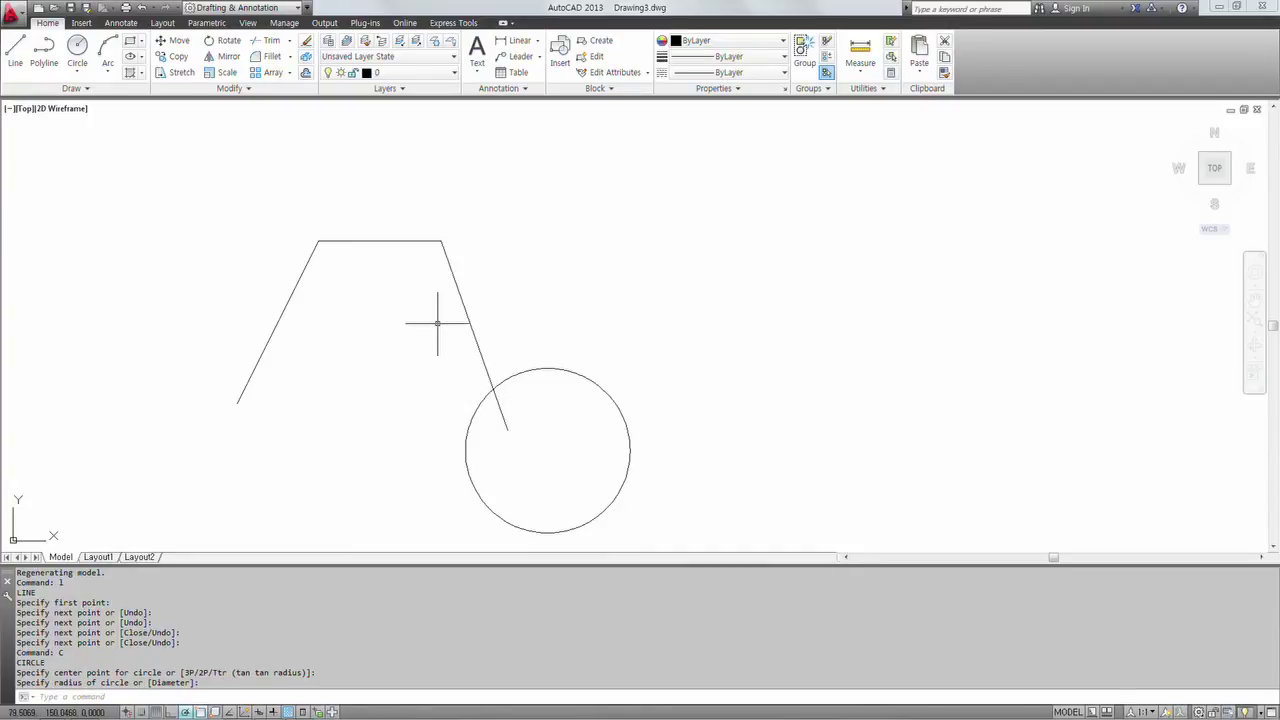
Undo the circle, then the trapezoid lines, with two U commands.
text(u)
key(Return)
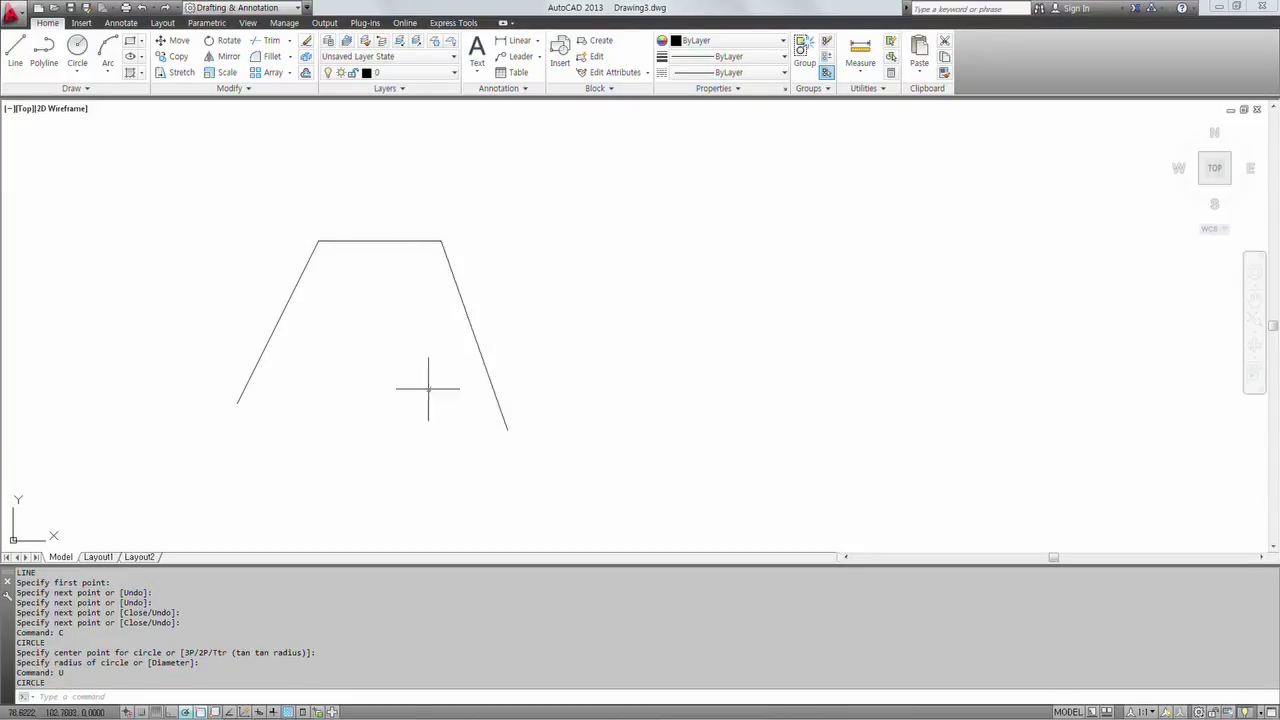
text(u)
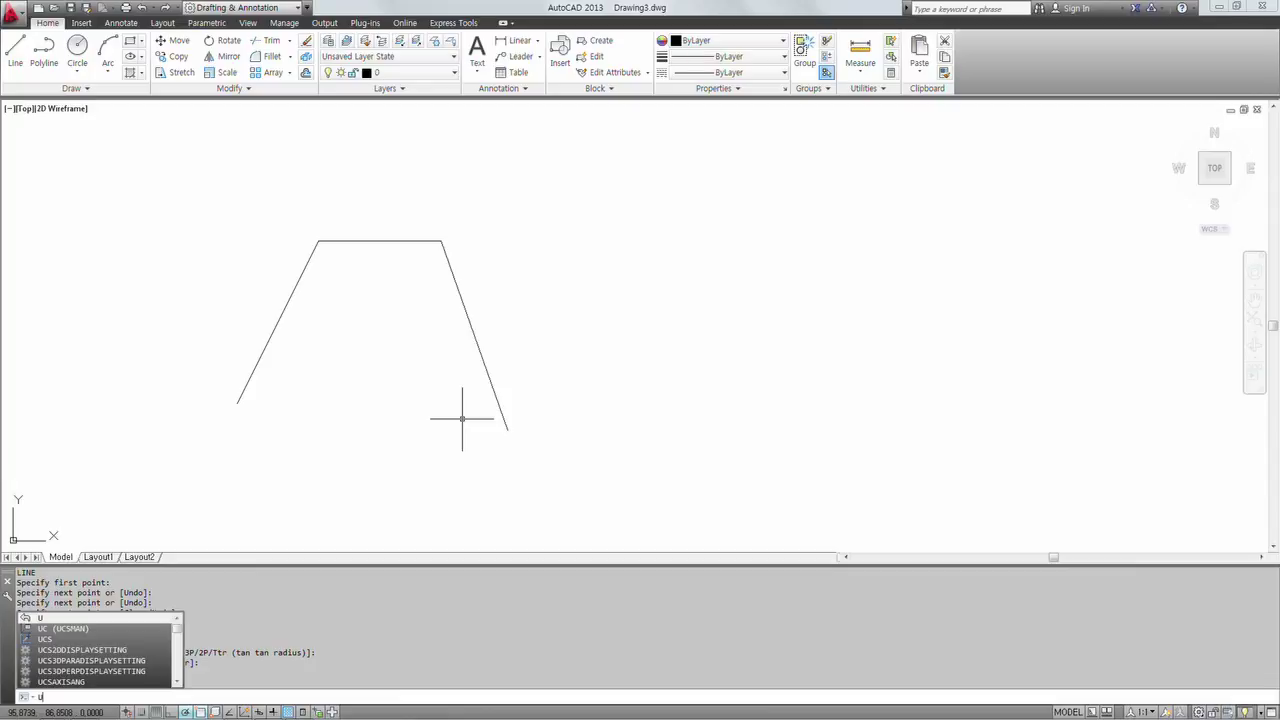
key(Return)
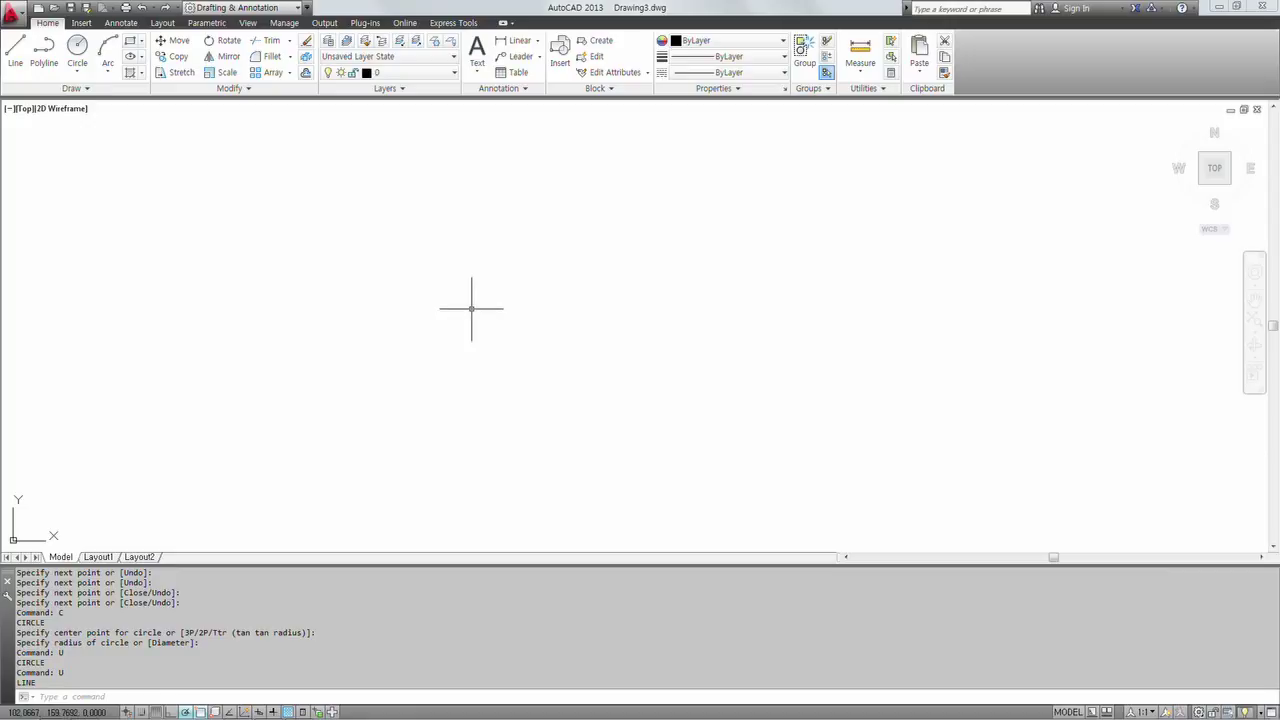
Restore the undone trapezoid lines with REDO.
text(redo)
key(Return)
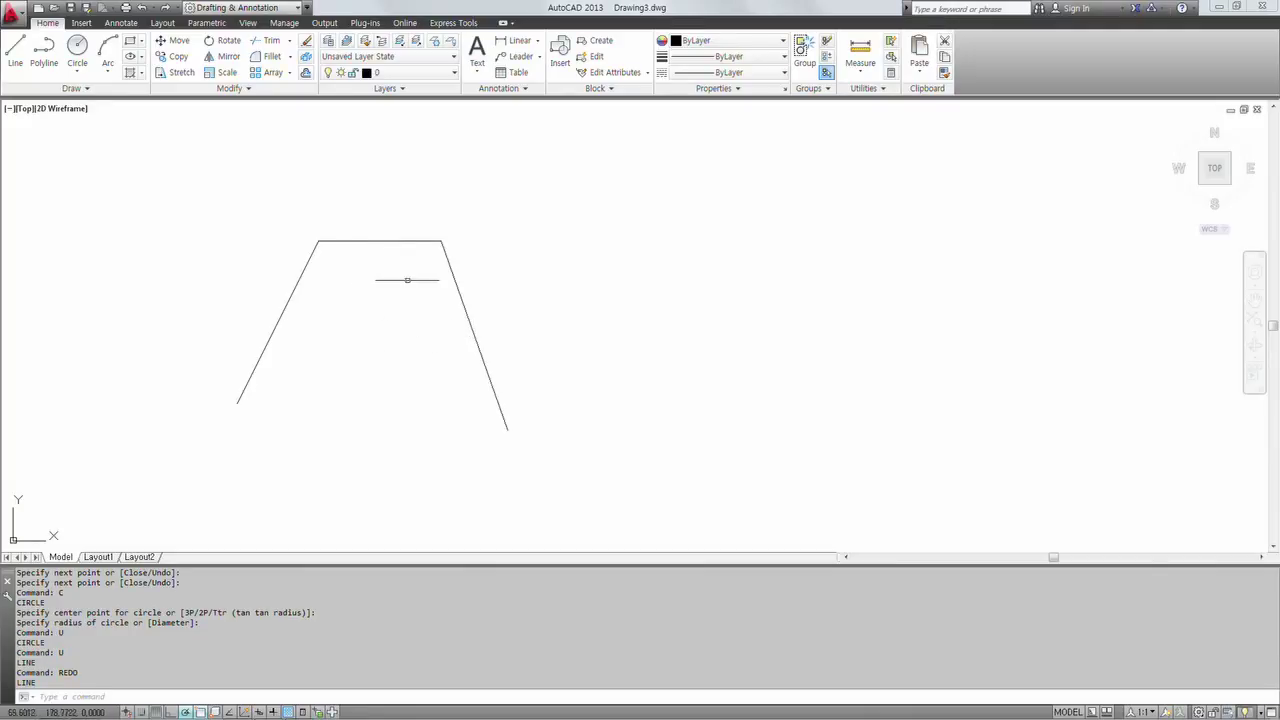
text(redo)
key(Return)
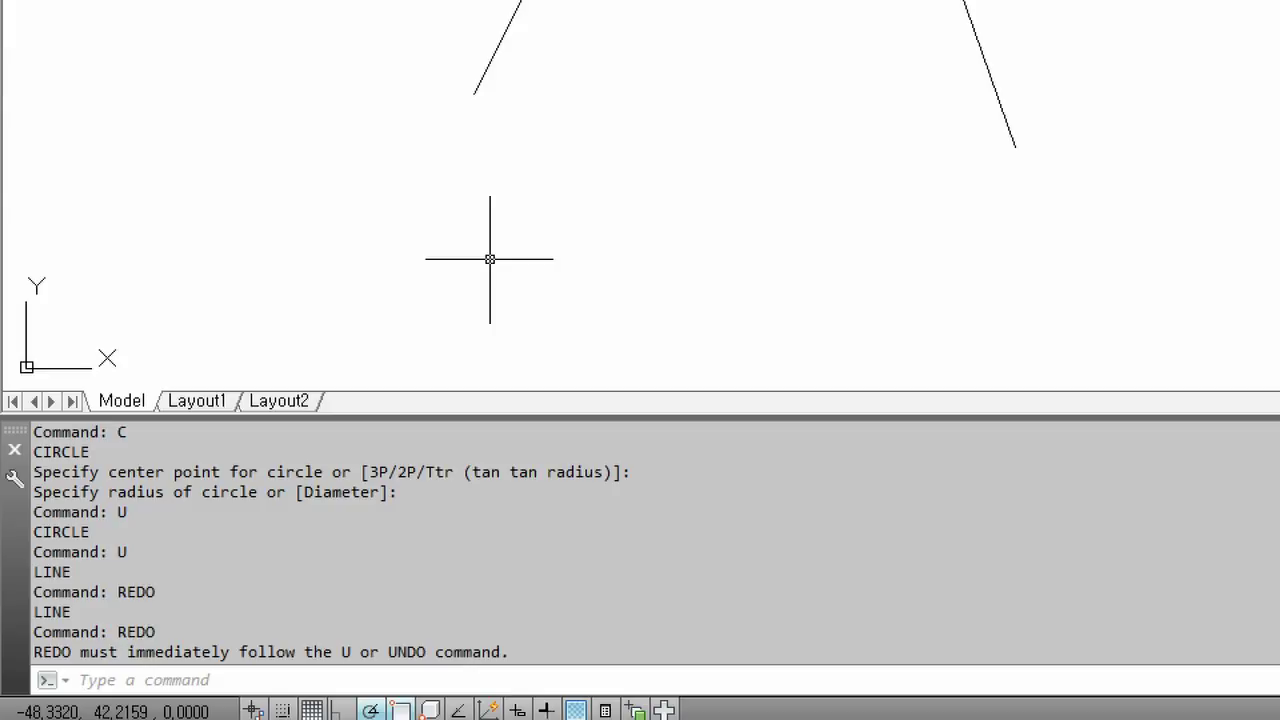
Redraw the circle at the trapezoid's lower-right end and display the Undo history list.
text(c)
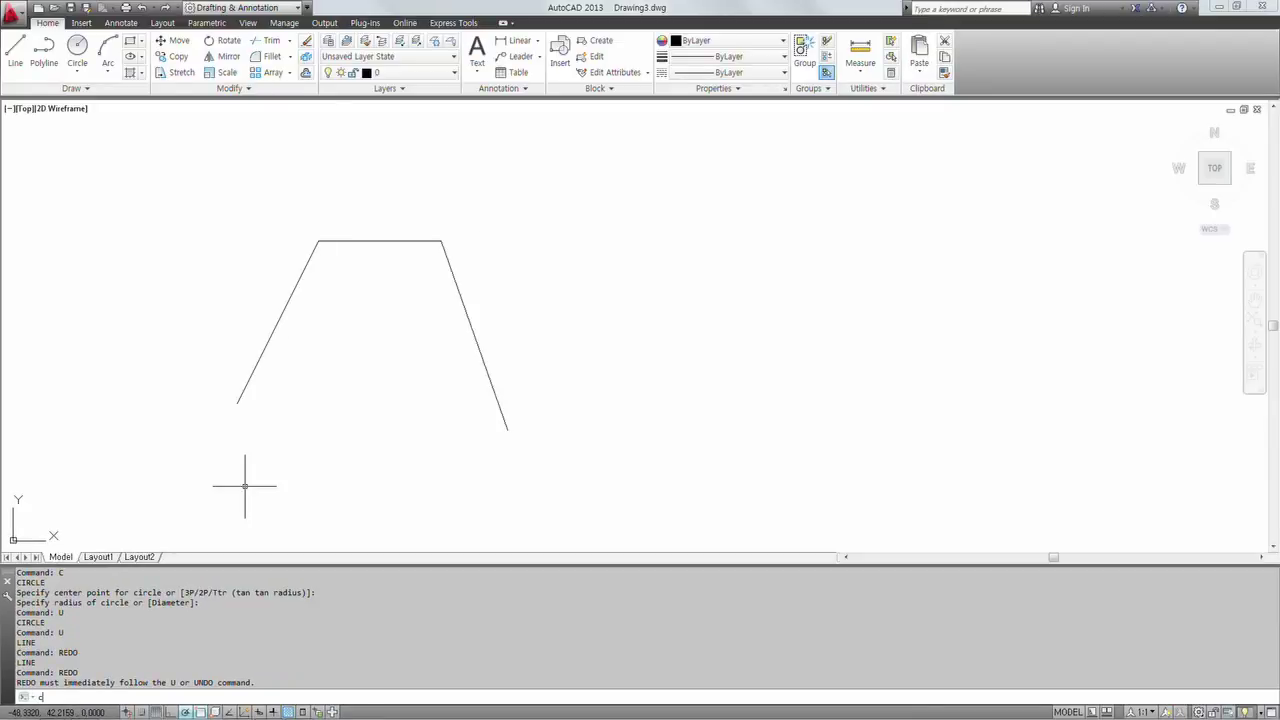
key(Return)
click(536, 451)
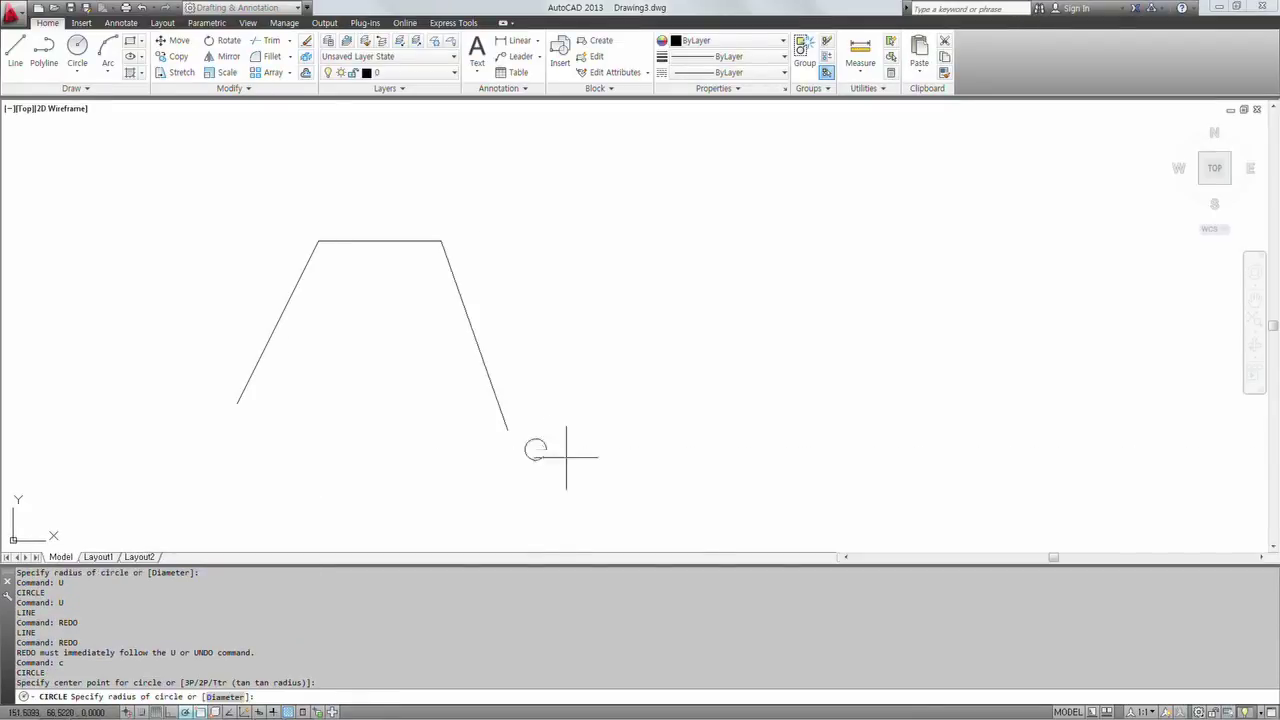
click(620, 470)
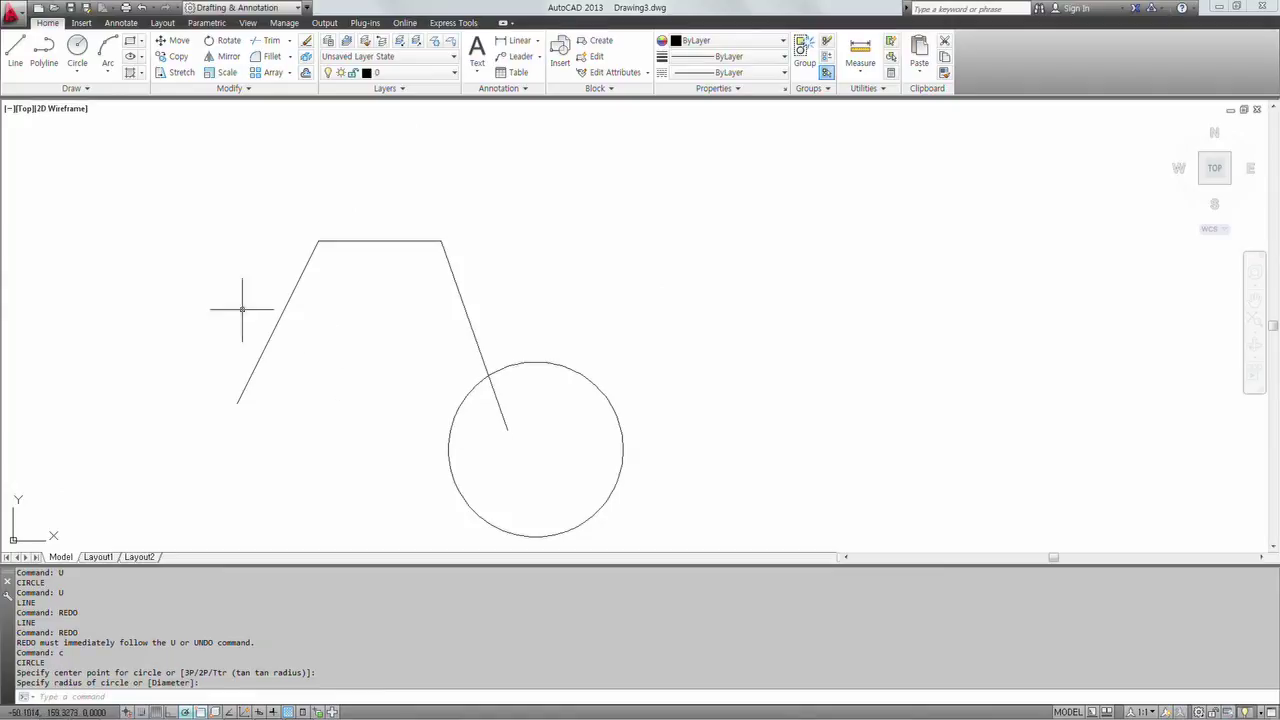
click(153, 8)
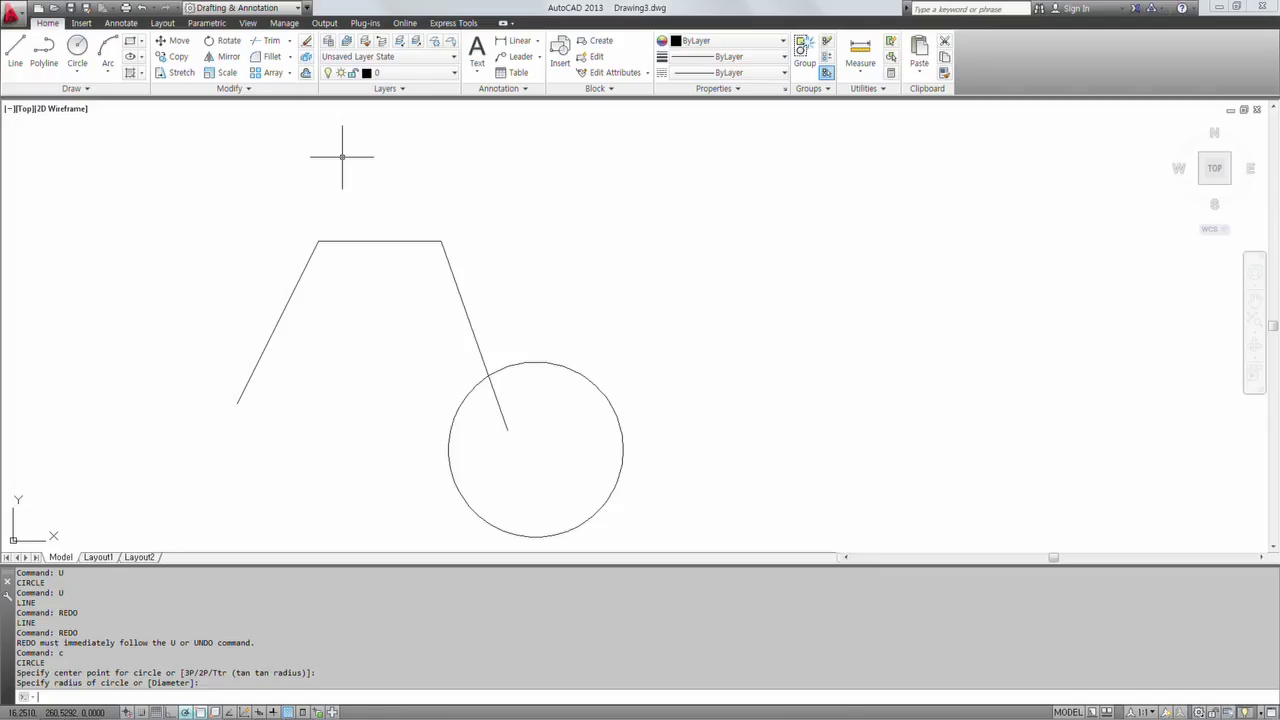
Start the UNDO command to reach its number-of-operations prompt.
text(und)
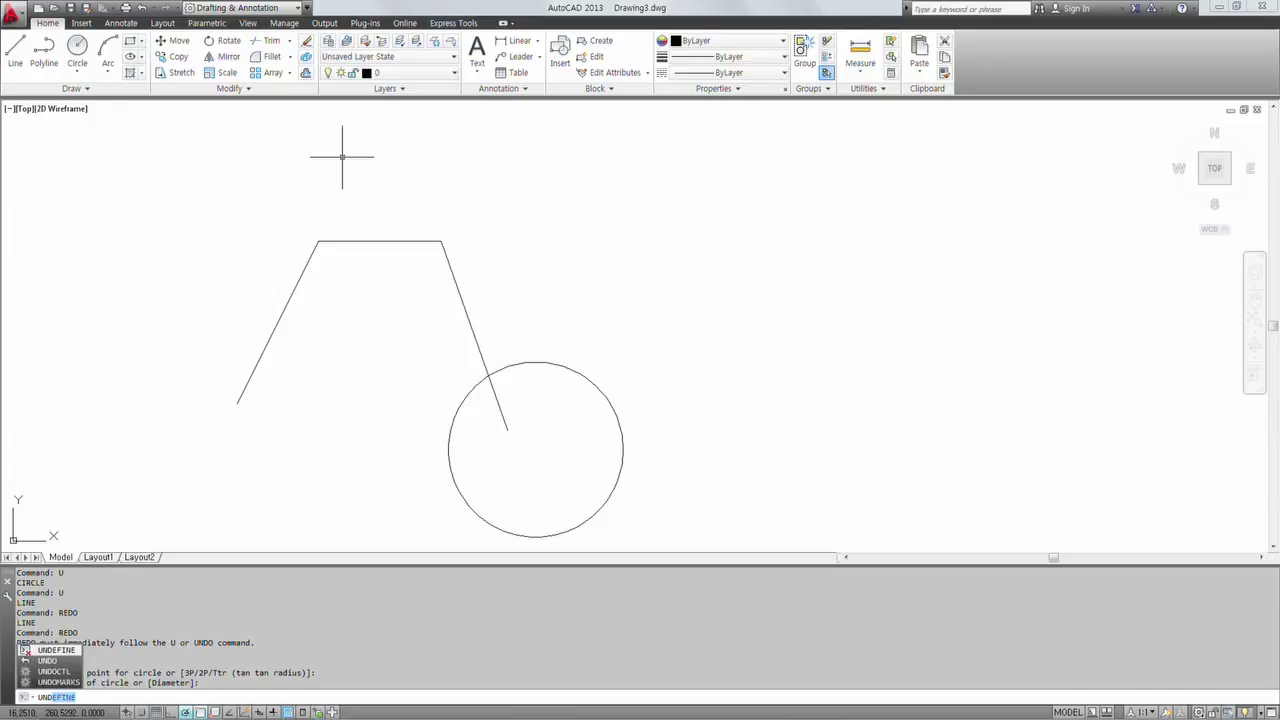
text(o)
key(Return)
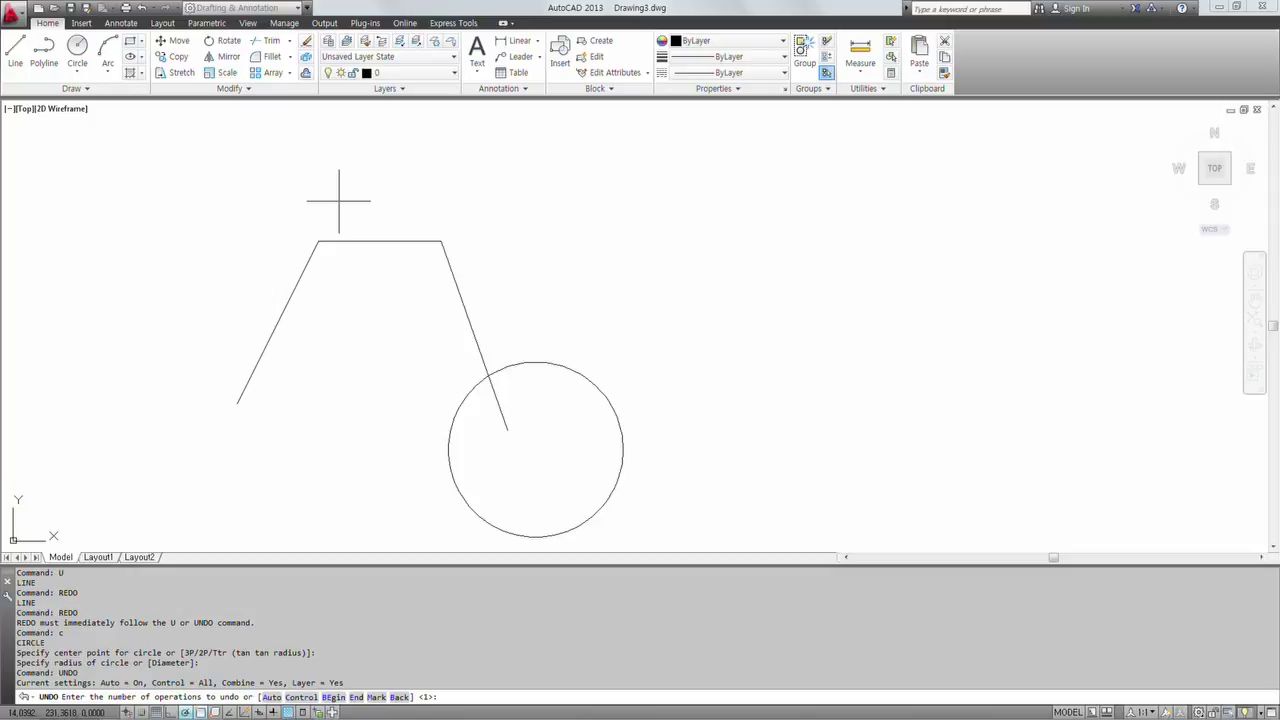
Undo 2 operations to remove the circle and lines, then restore both with REDO.
text(2)
key(Return)
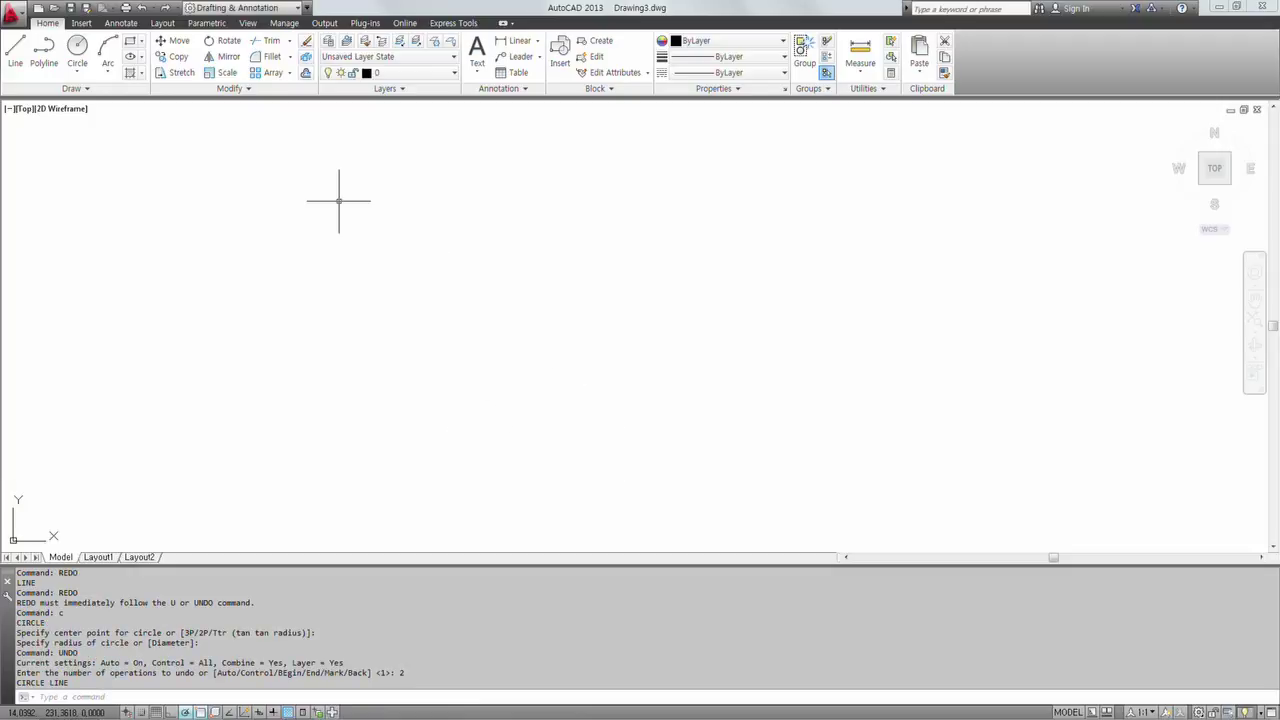
text(REDO)
key(Return)
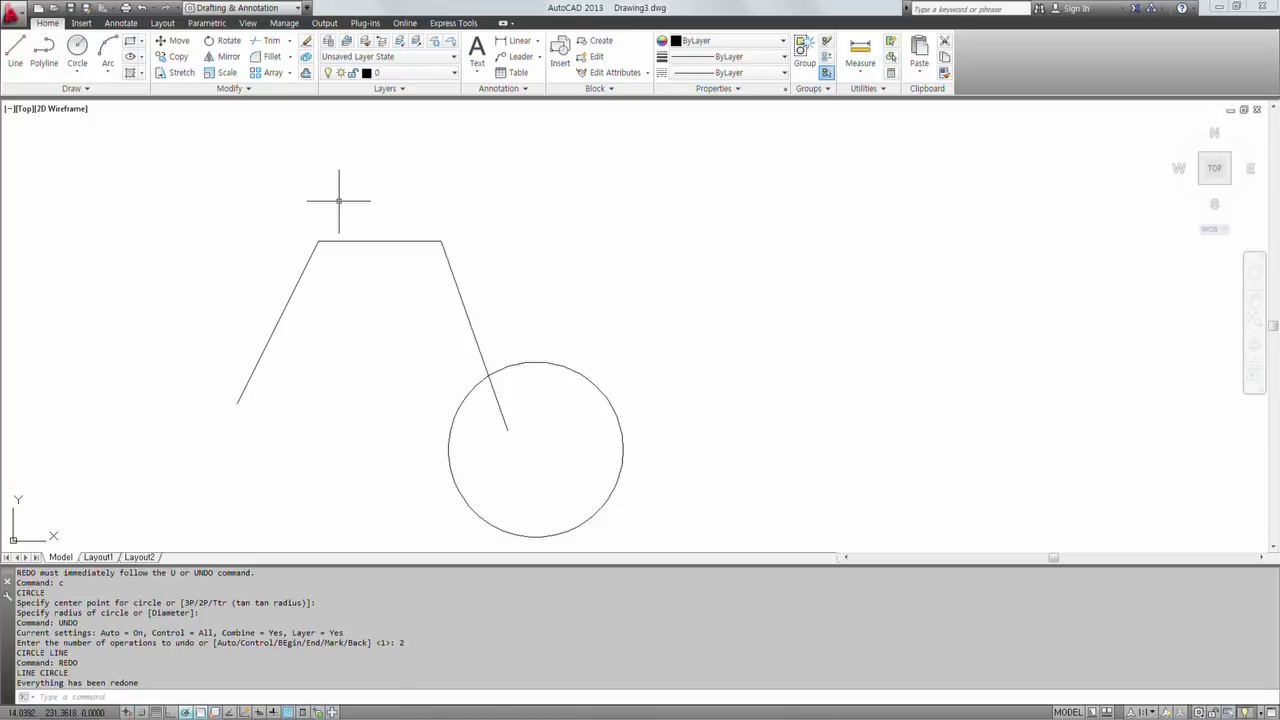